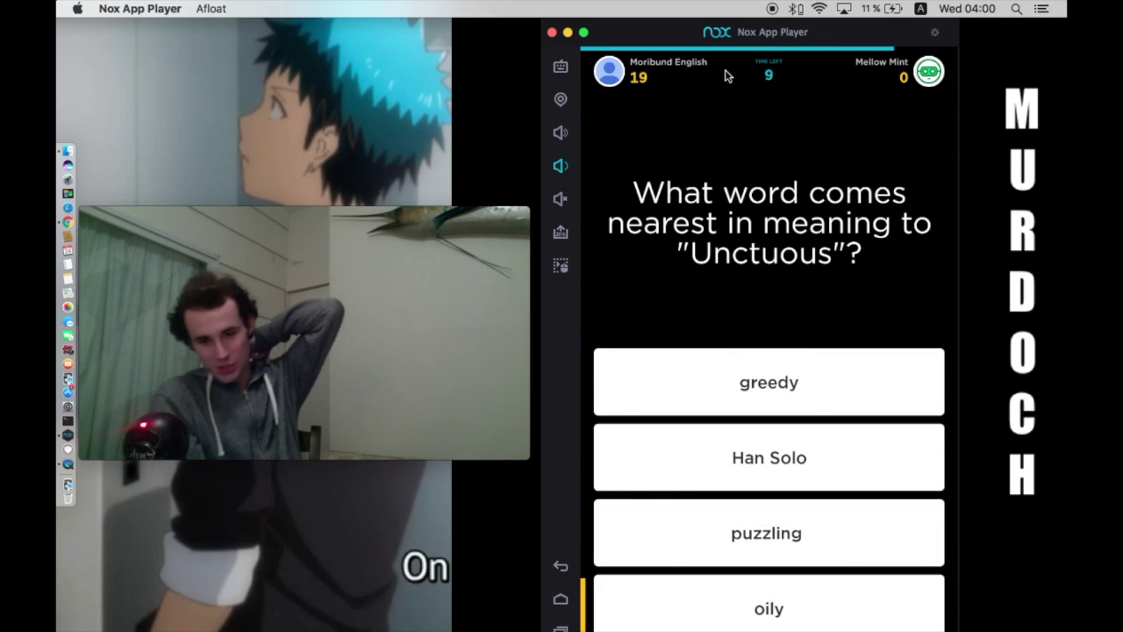
# - Answer oily, begining, attractive, object, lie and banter for Unctuous, incipient, Prepossessing, Demur and more
pyautogui.click(793, 622)
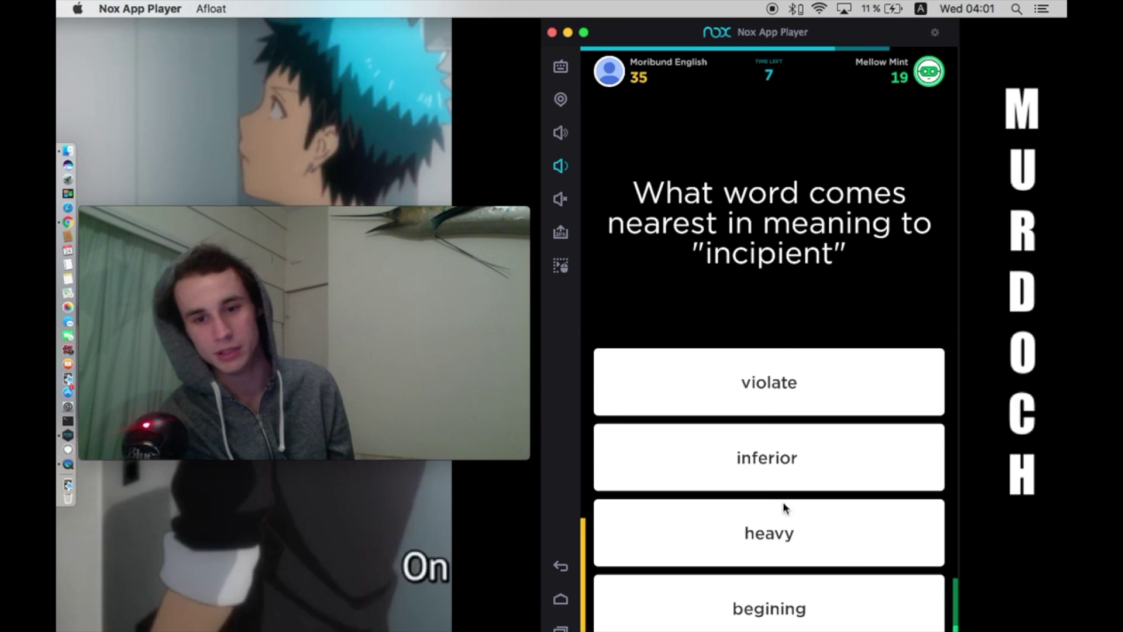
pyautogui.click(779, 605)
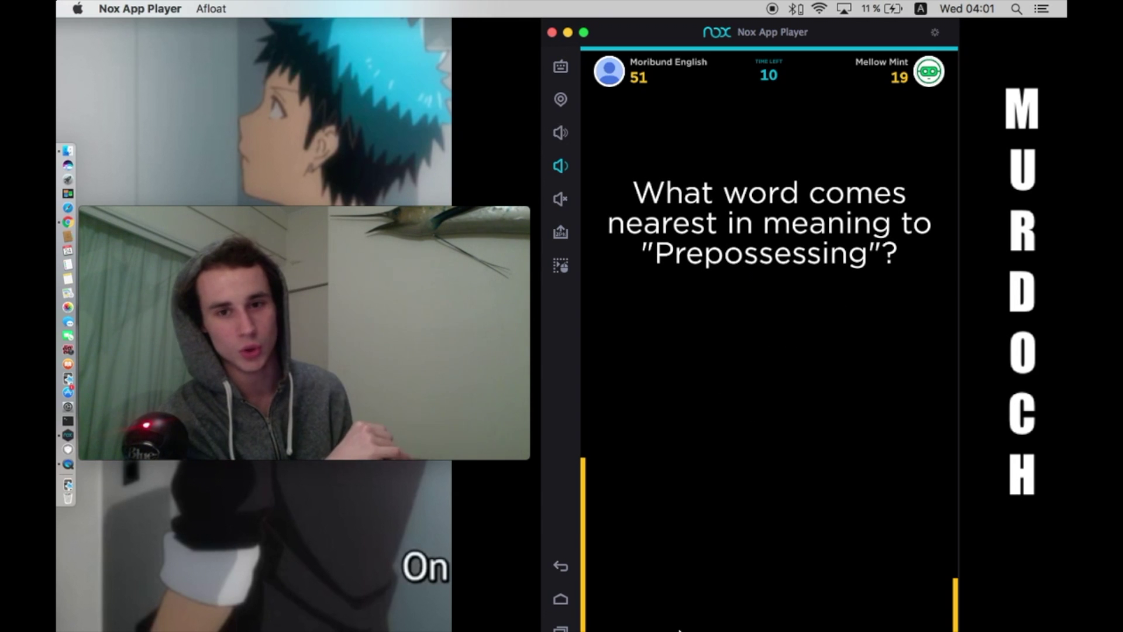
pyautogui.click(701, 594)
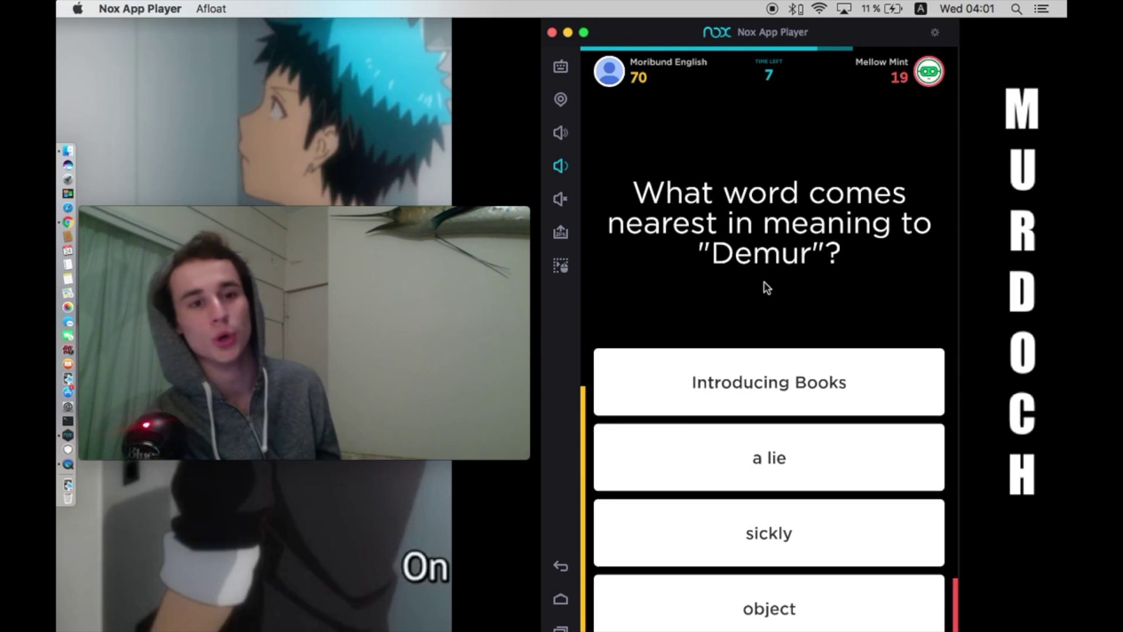
pyautogui.click(806, 616)
pyautogui.click(732, 545)
pyautogui.click(757, 611)
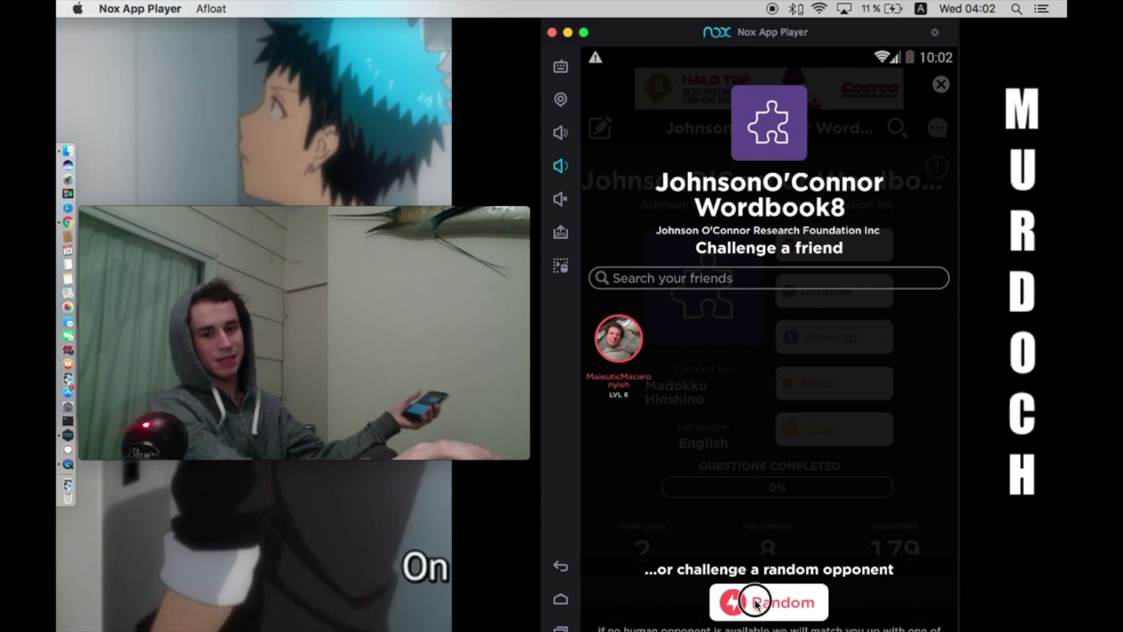
# - Challenge a random opponent to a new Wordbook8 match and answer beggar to the first question
pyautogui.click(758, 605)
pyautogui.click(796, 457)
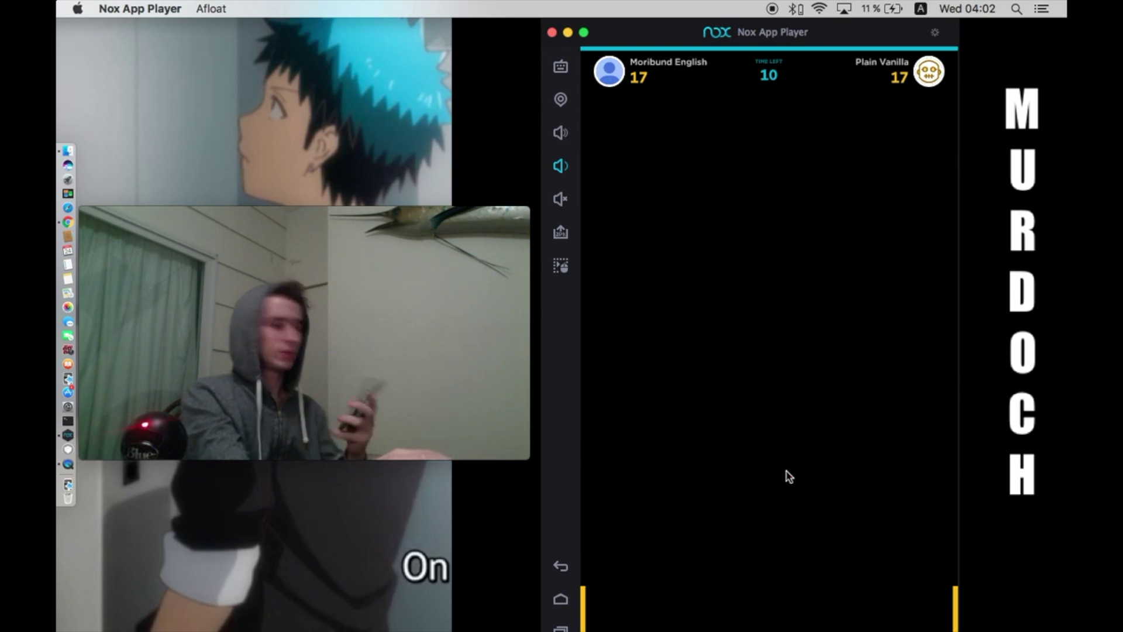
# - Answer funny, obviously (Patently), civility, gloomy, banter (Raillery) and poisonous
pyautogui.click(778, 398)
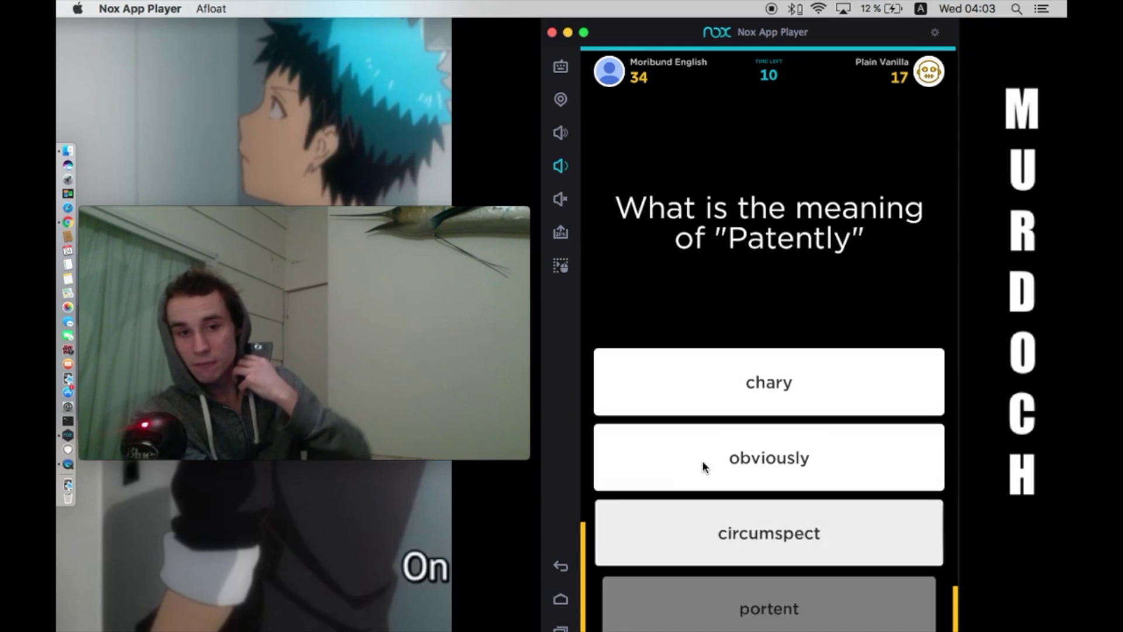
pyautogui.click(762, 453)
pyautogui.click(696, 443)
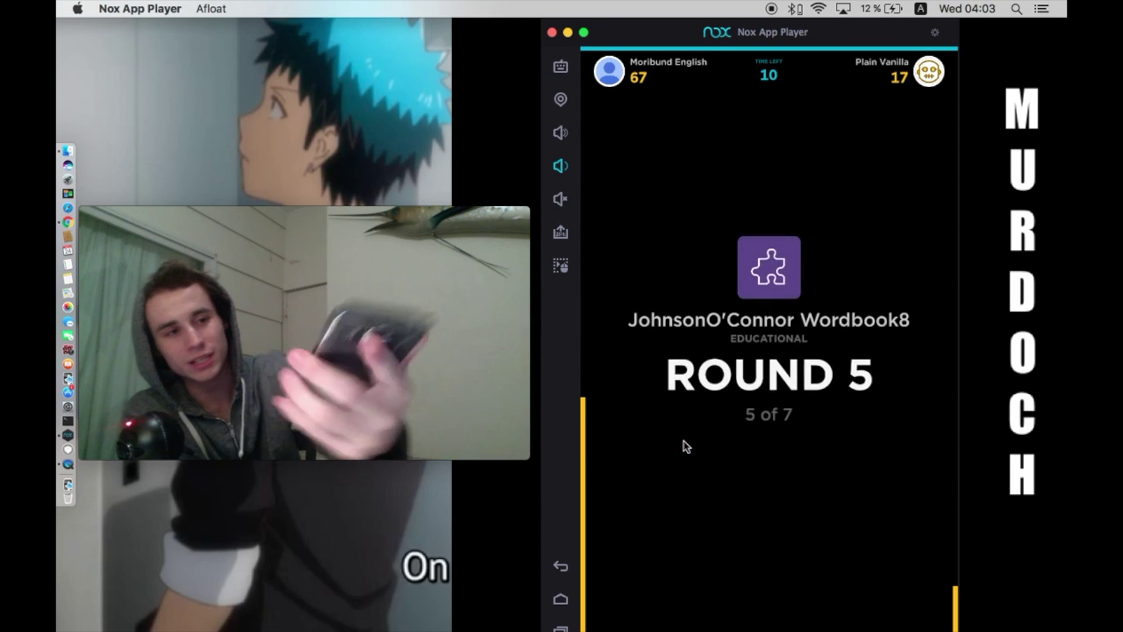
pyautogui.click(764, 527)
pyautogui.click(784, 605)
pyautogui.click(820, 597)
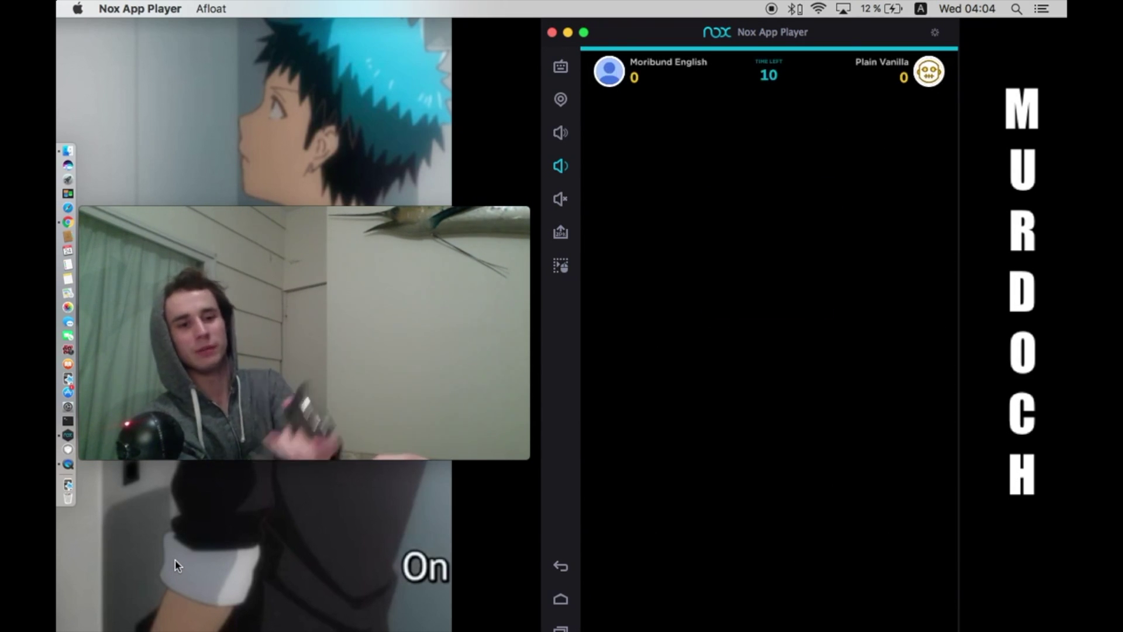
# - Answer attraction, superficial and haughty, then raise the system volume to full
pyautogui.click(766, 391)
pyautogui.click(792, 621)
pyautogui.click(822, 541)
pyautogui.press('XF86AudioRaiseVolume')
# - Answer nickname and roomy while opening System Preferences' Sound output device list
pyautogui.click(698, 358)
pyautogui.click(67, 409)
pyautogui.click(782, 373)
pyautogui.click(783, 372)
pyautogui.click(481, 246)
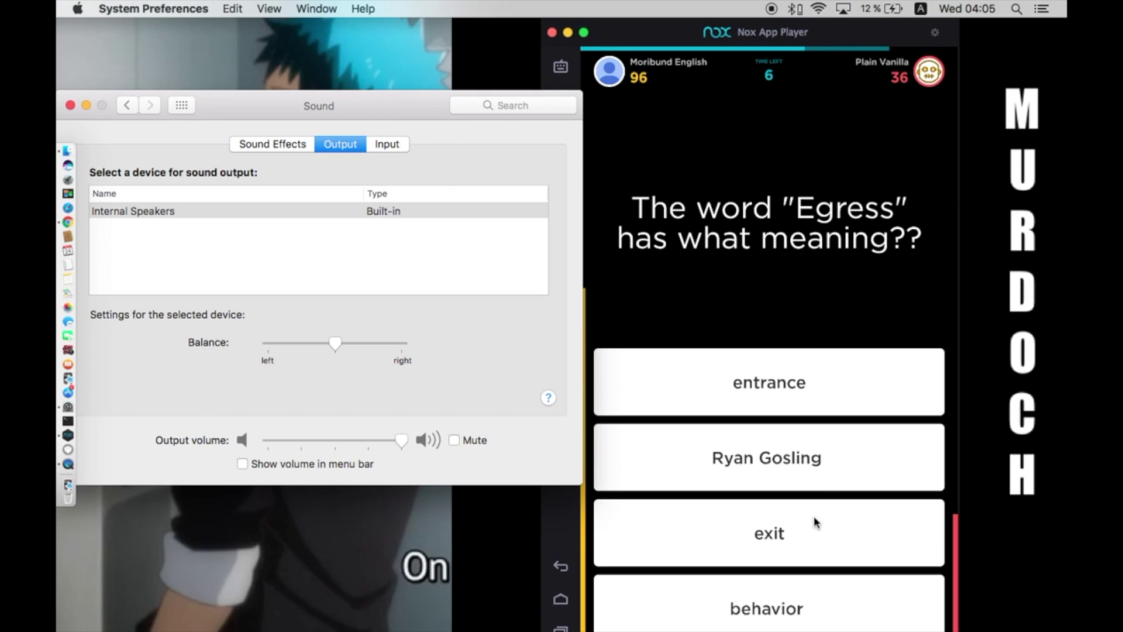
pyautogui.click(815, 520)
pyautogui.click(475, 185)
pyautogui.click(749, 384)
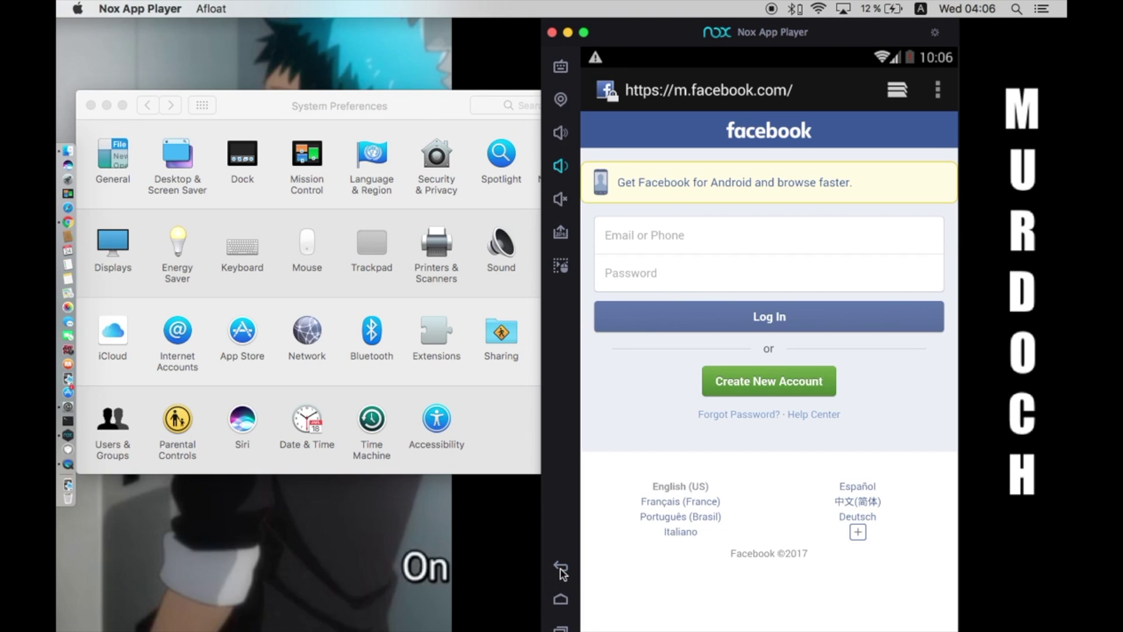
# - Start another JohnsonO'Connor Wordbook8 match, answer wholesome, and move the Bluetooth window lower
pyautogui.click(560, 567)
pyautogui.click(689, 326)
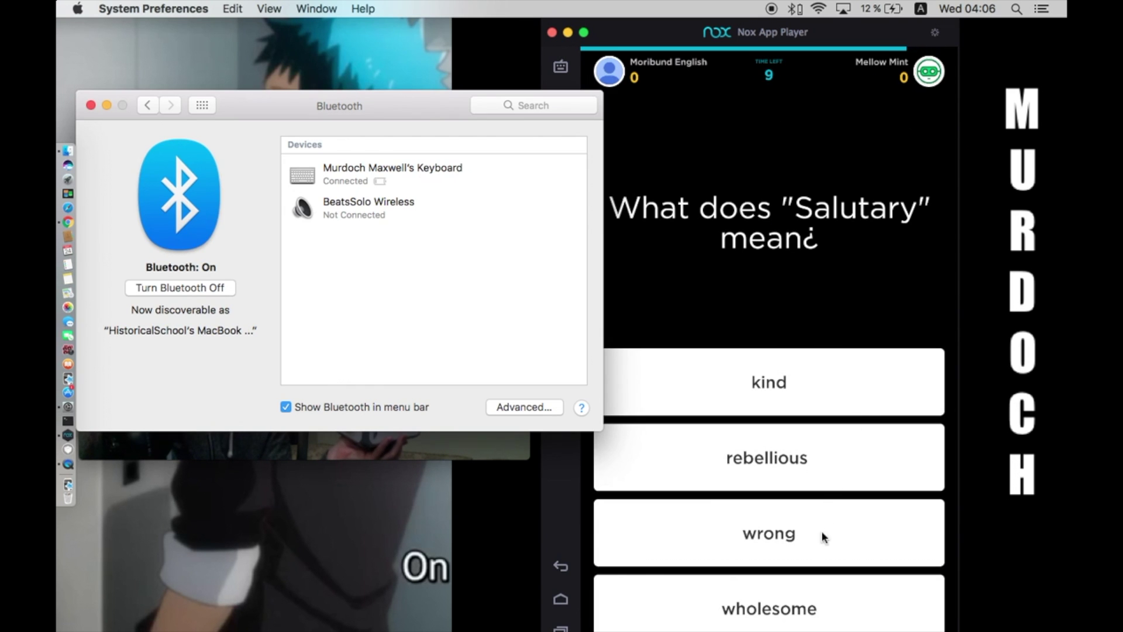
pyautogui.click(795, 609)
pyautogui.moveTo(312, 110); pyautogui.dragTo(238, 522)
# - Arrange the Bluetooth settings window beside the quiz, answering assert along the way
pyautogui.moveTo(259, 209)
pyautogui.mouseDown()
pyautogui.moveTo(244, 45)
pyautogui.moveTo(213, 240)
pyautogui.moveTo(221, 304)
pyautogui.mouseUp()
pyautogui.moveTo(431, 279); pyautogui.dragTo(238, 131)
pyautogui.click(797, 458)
pyautogui.moveTo(376, 521)
pyautogui.mouseDown()
pyautogui.moveTo(358, 409)
pyautogui.moveTo(377, 288)
pyautogui.moveTo(386, 311)
pyautogui.mouseUp()
pyautogui.doubleClick(334, 131)
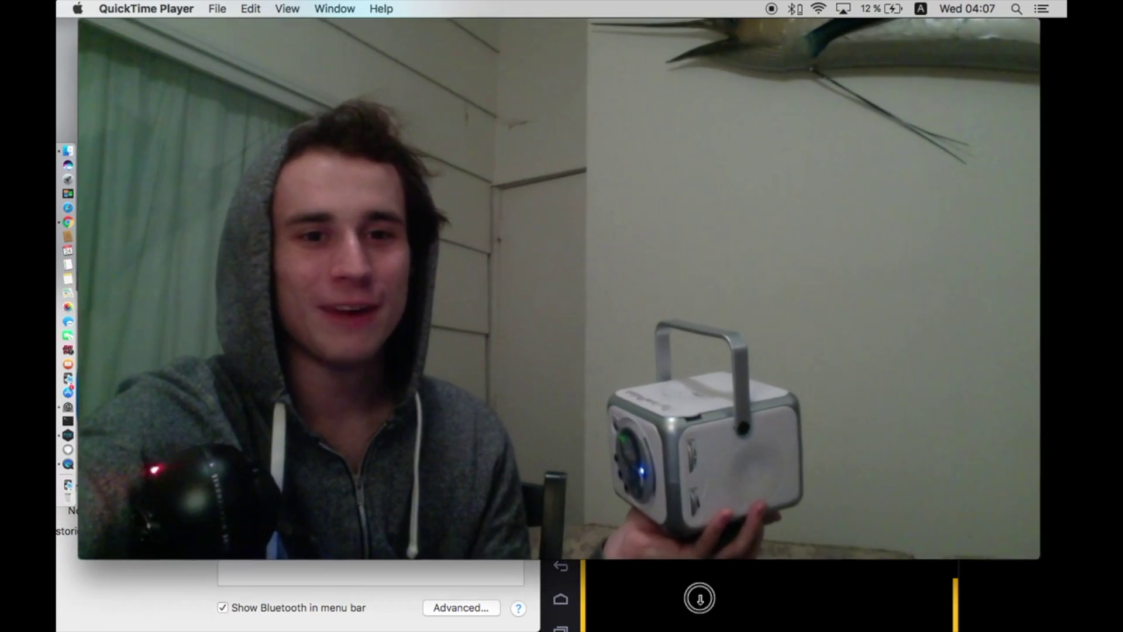
pyautogui.doubleClick(298, 23)
pyautogui.moveTo(593, 37); pyautogui.dragTo(304, 34)
pyautogui.click(815, 609)
pyautogui.moveTo(382, 316)
pyautogui.mouseDown()
pyautogui.moveTo(368, 223)
pyautogui.moveTo(364, 258)
pyautogui.moveTo(354, 248)
pyautogui.mouseUp()
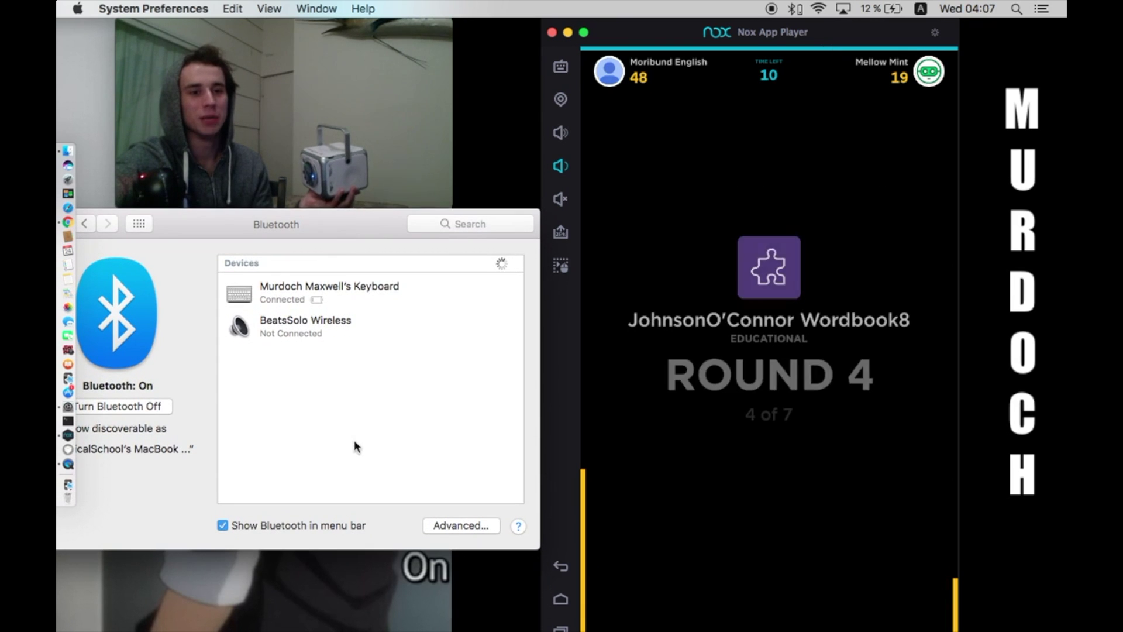
# - Turn Bluetooth off and answer rebellious, hostile, cite (Adduce) and immature
pyautogui.click(126, 406)
pyautogui.click(770, 403)
pyautogui.click(812, 381)
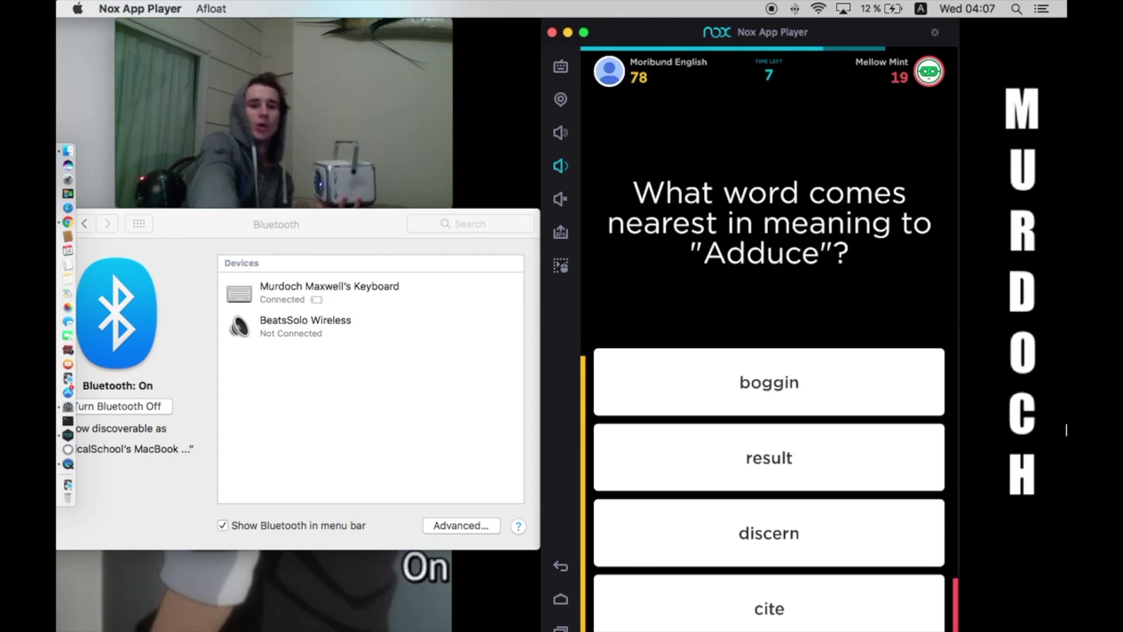
pyautogui.click(824, 614)
pyautogui.click(808, 609)
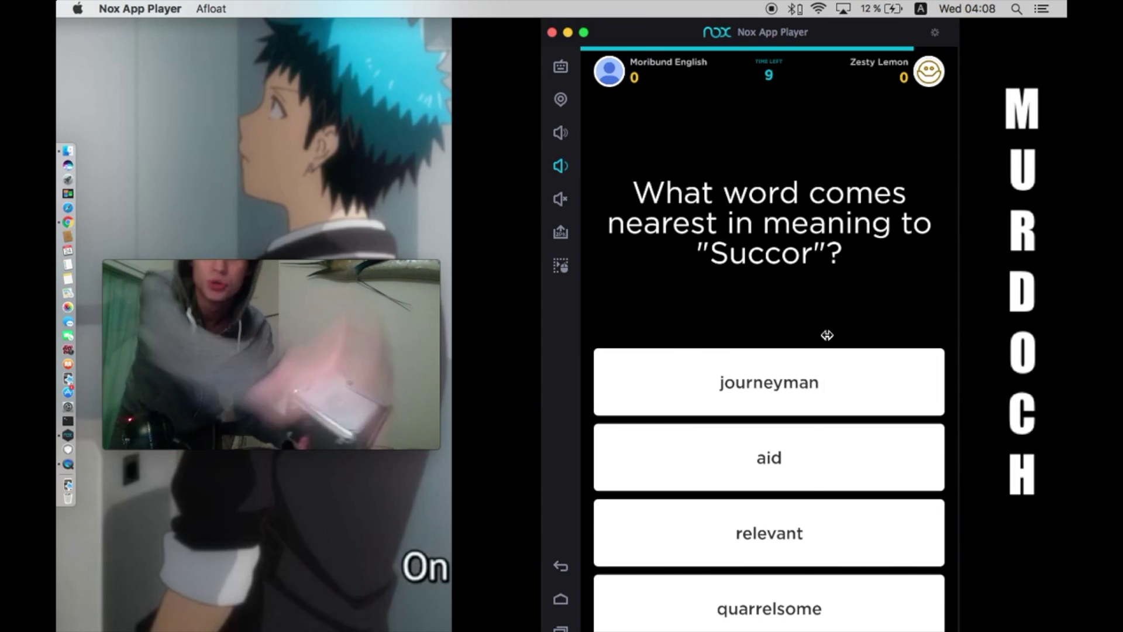
# - Answer Succor with aid and the following question with command
pyautogui.click(808, 456)
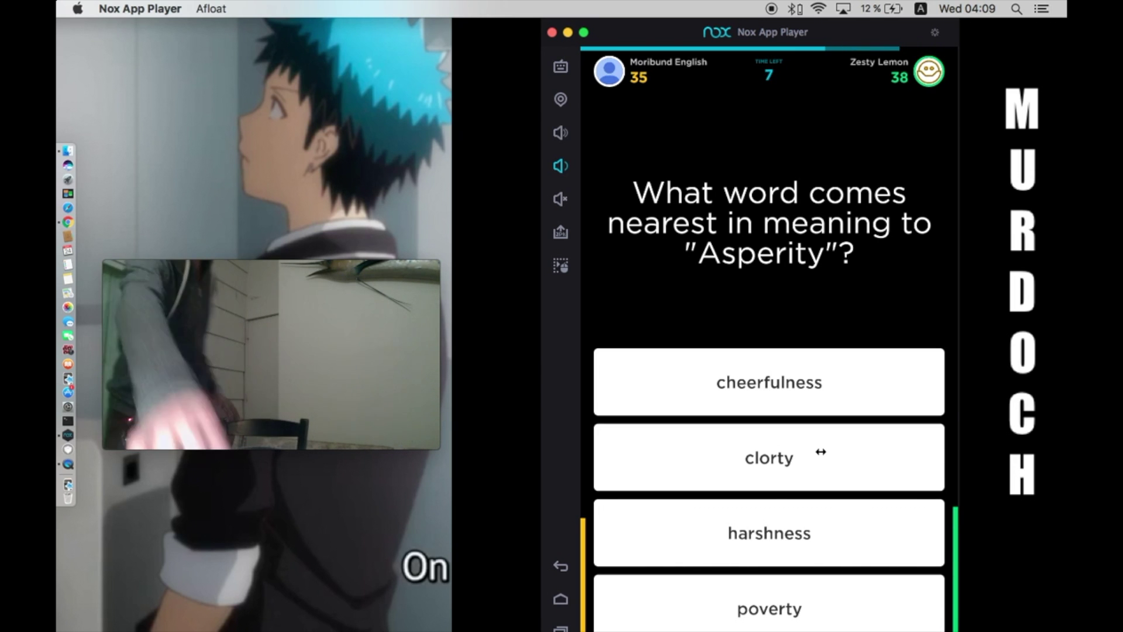
pyautogui.click(764, 457)
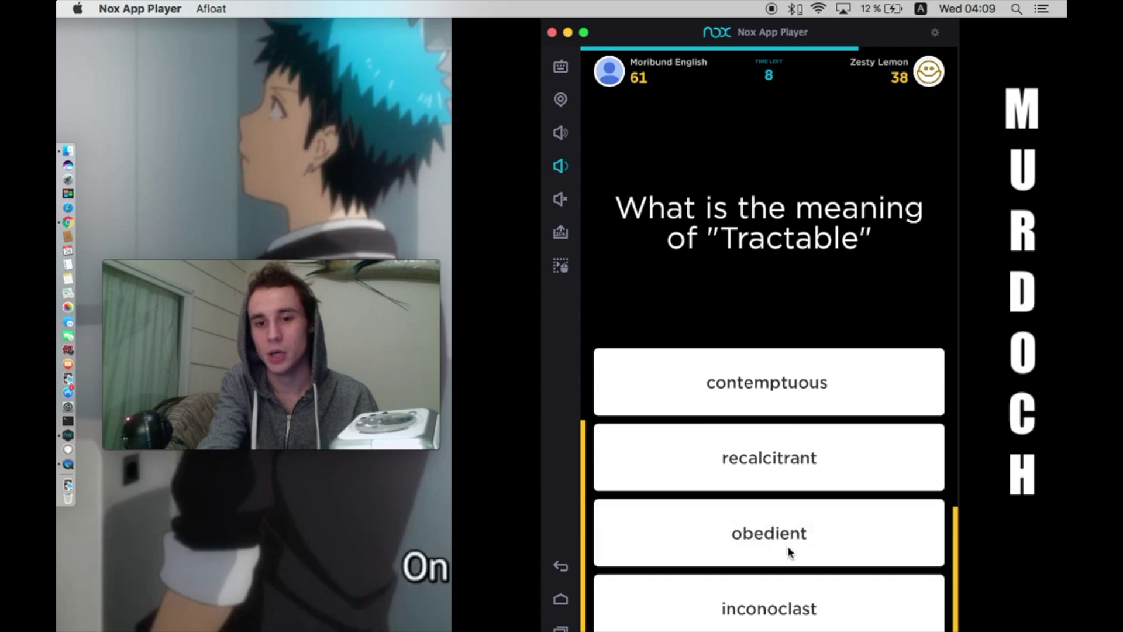